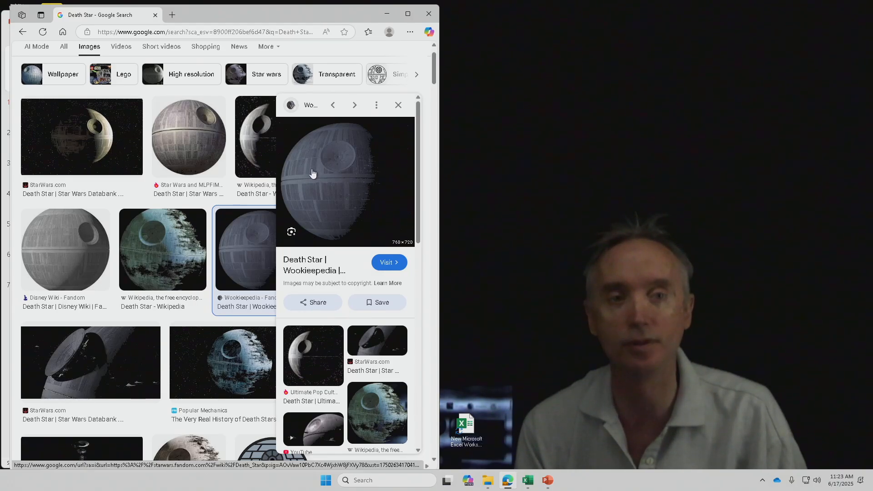
Copy the previewed Wookieepedia Death Star image from the image search results and minimize the browser window.
right_click(328, 191)
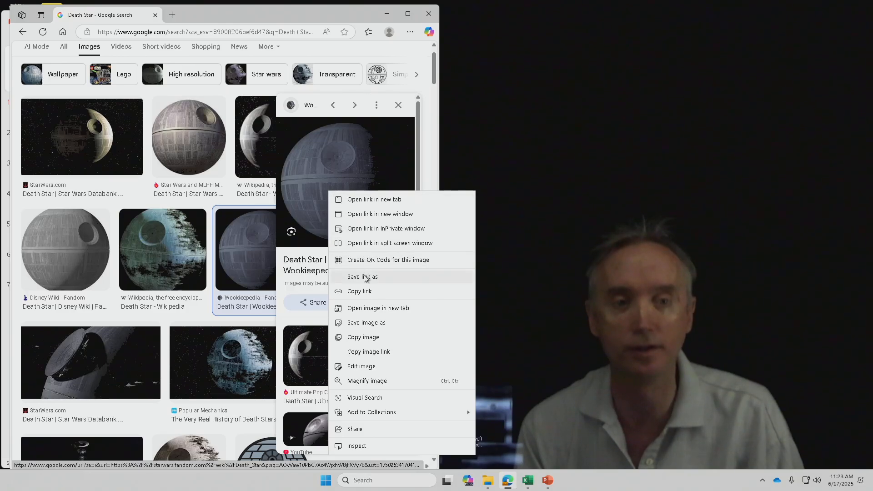
click(381, 339)
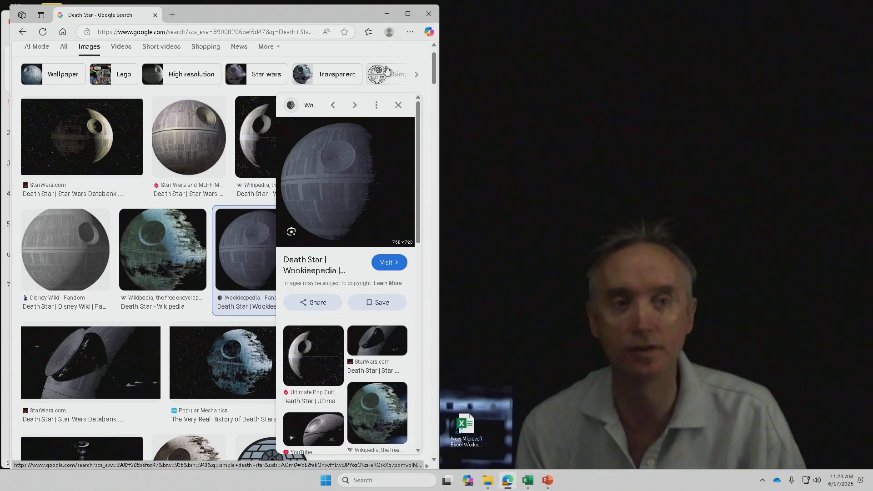
click(387, 14)
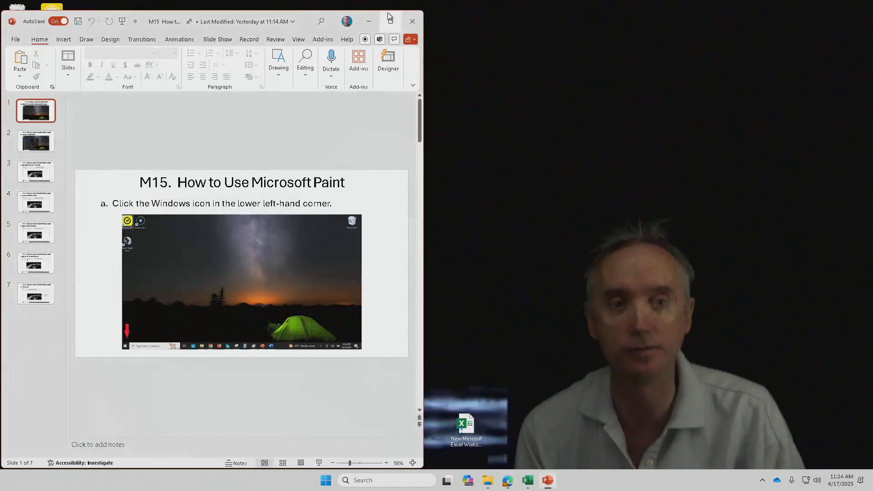
Open Paint and paste the copied Death Star image onto the blank canvas.
click(326, 481)
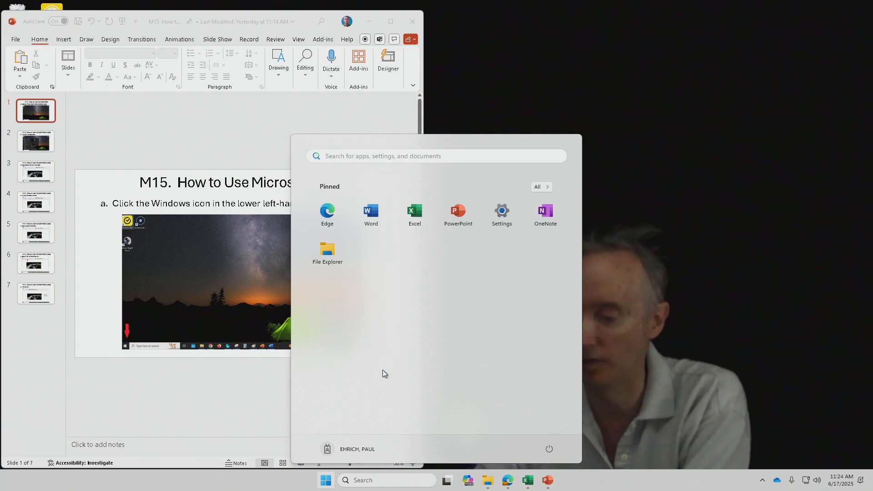
text(p)
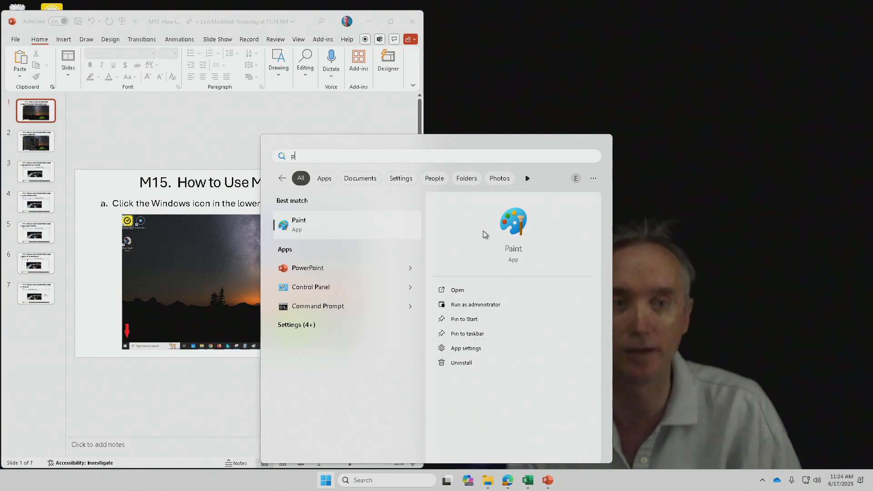
click(508, 235)
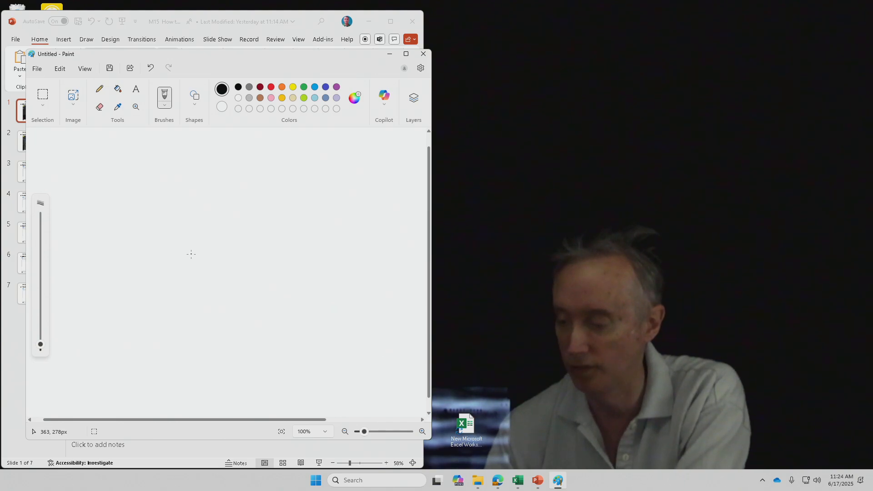
key(ctrl+v)
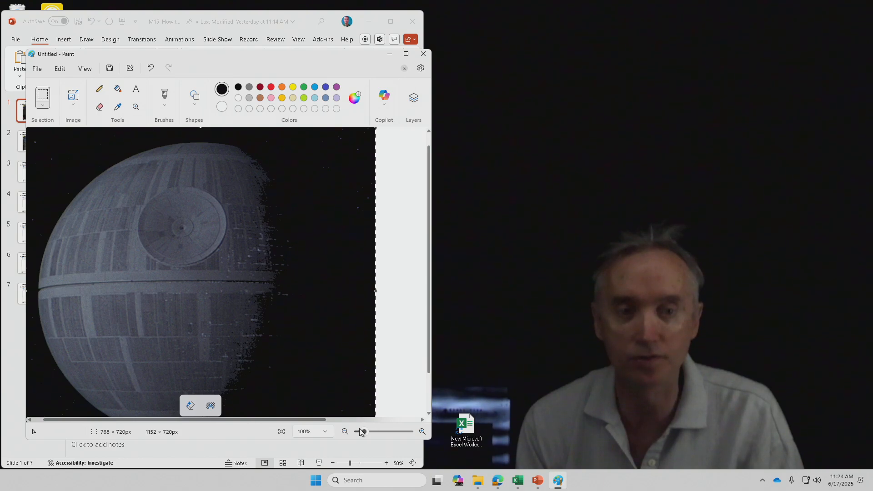
Enlarge the canvas around the deselected image to about 1295 × 951 px and maximize the Paint window.
drag(361, 431, 358, 431)
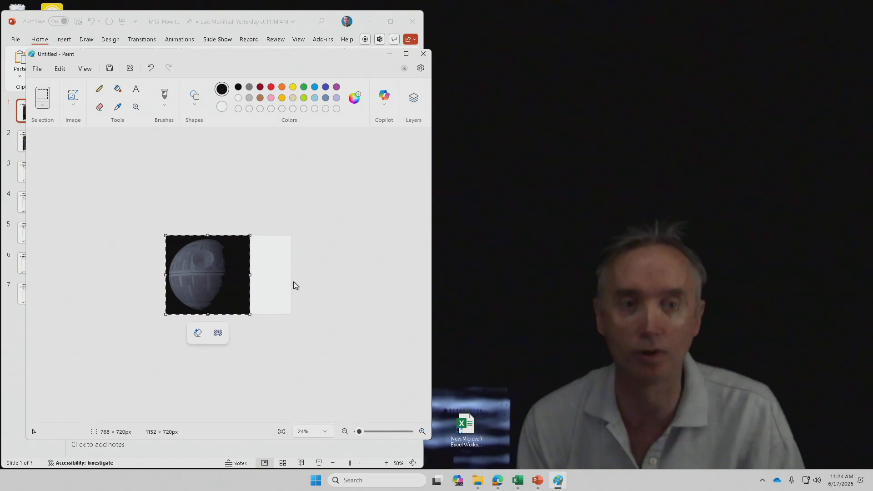
click(422, 432)
click(422, 432)
click(422, 431)
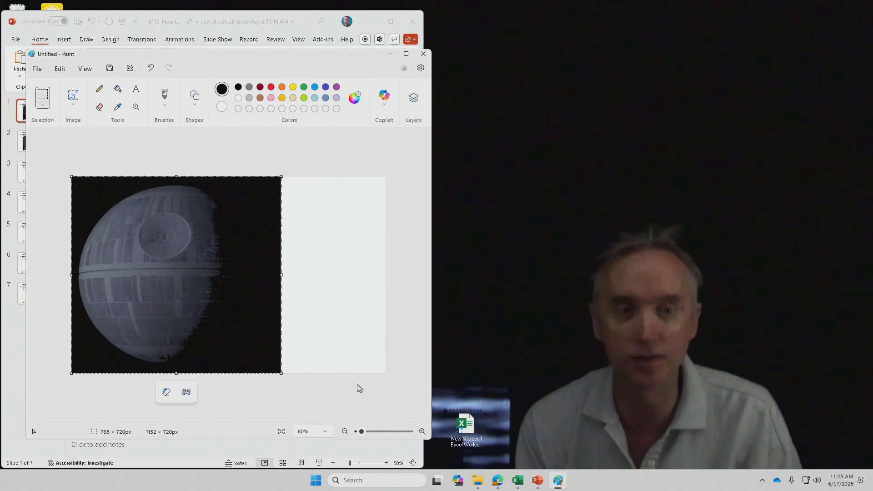
click(354, 395)
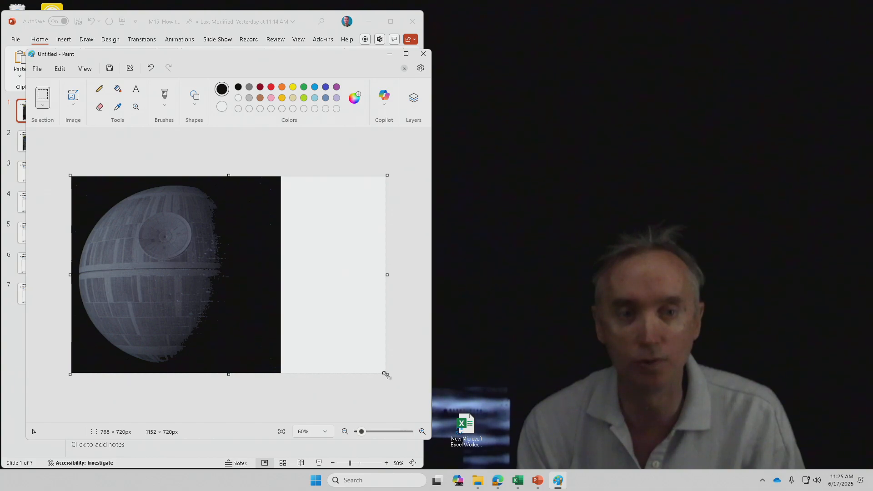
drag(385, 375, 408, 415)
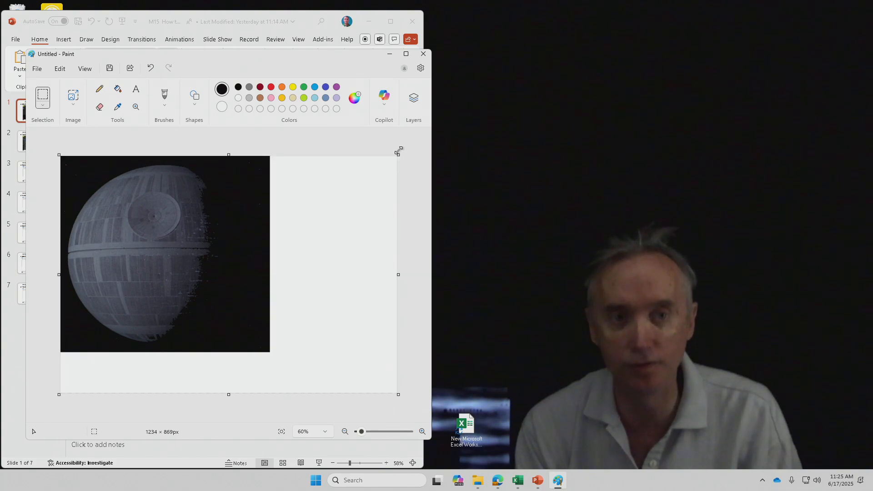
drag(398, 155, 415, 133)
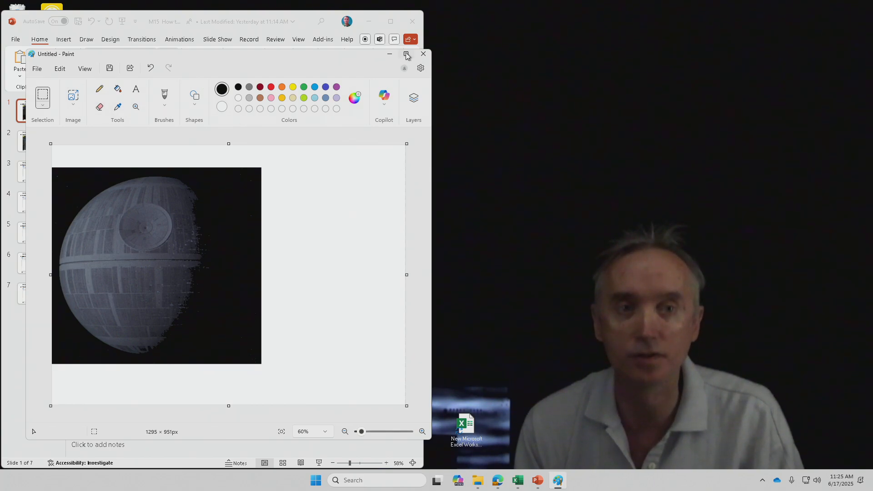
mouse_move(407, 55)
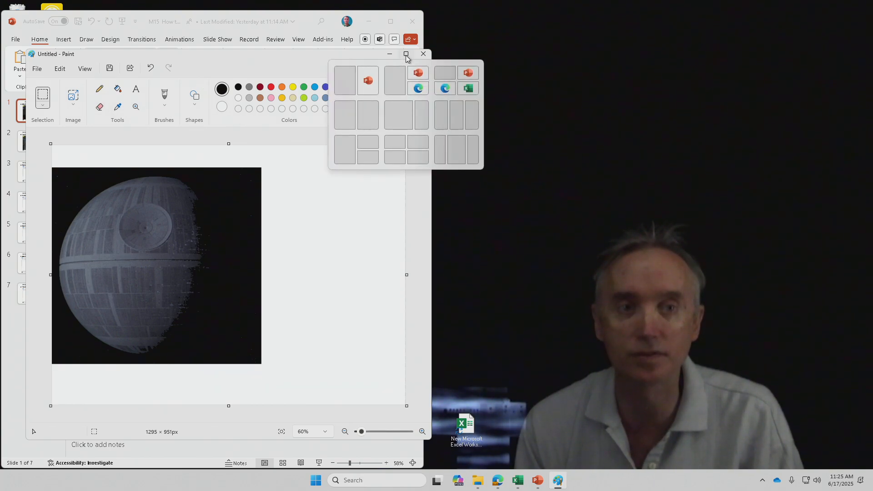
click(406, 56)
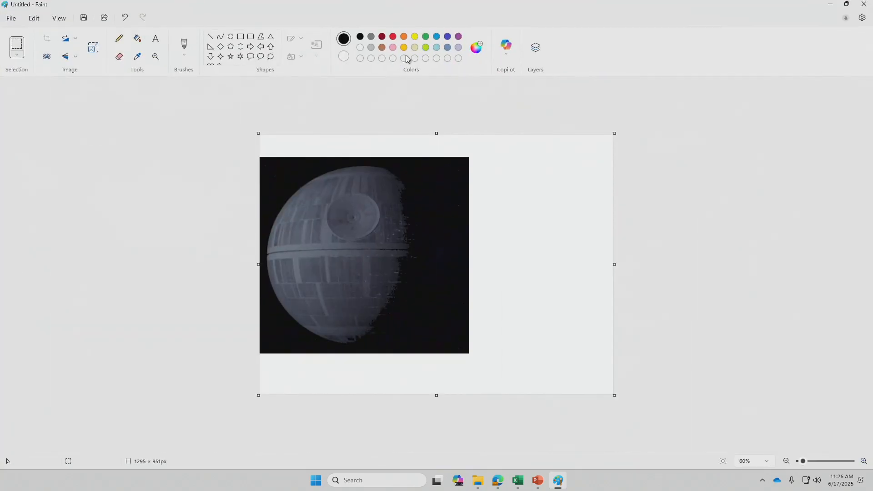
Draw a black rectangle outline about 303 × 175 px in the white area beside the Death Star image.
click(241, 40)
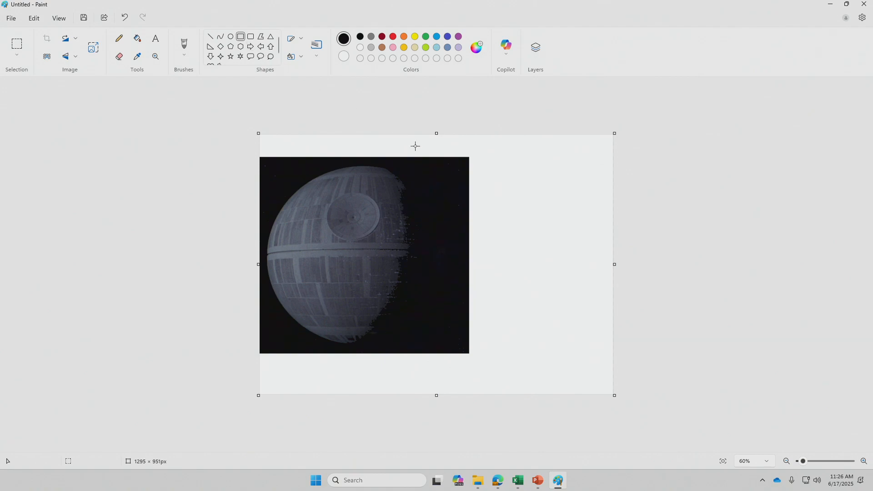
drag(503, 213, 586, 262)
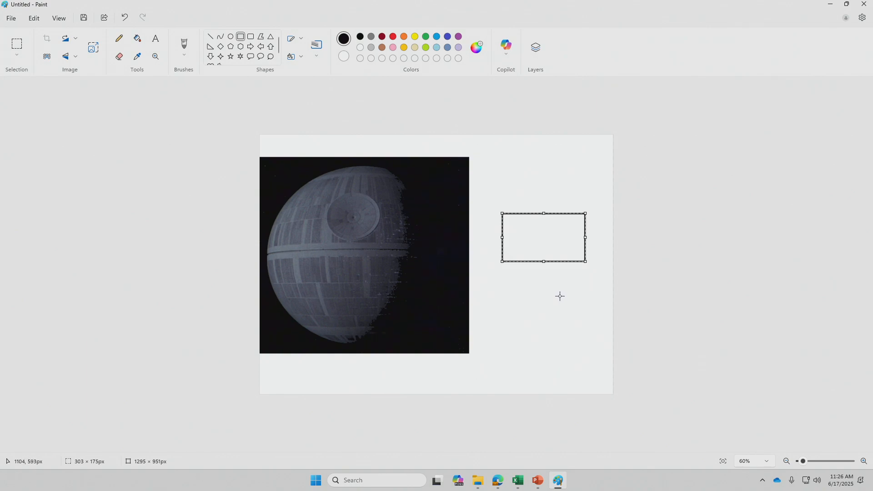
click(557, 193)
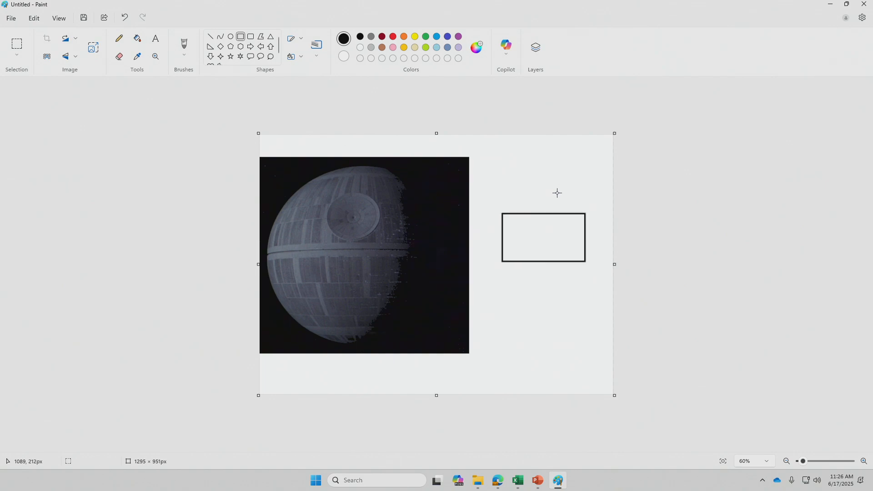
Select the area around the rectangle, shift it slightly and delete it.
click(19, 49)
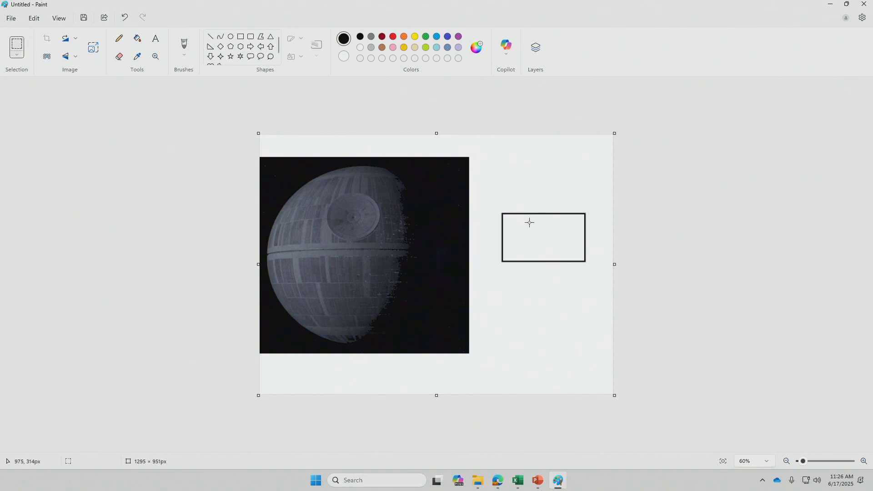
drag(496, 208, 598, 277)
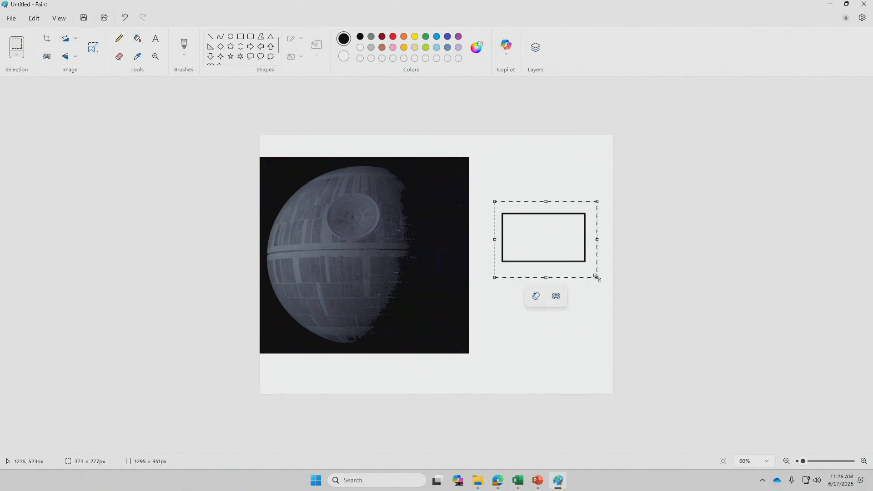
mouse_move(563, 243)
mouse_down()
mouse_move(473, 255)
mouse_move(185, 211)
mouse_move(337, 186)
mouse_move(531, 255)
mouse_move(555, 246)
mouse_up()
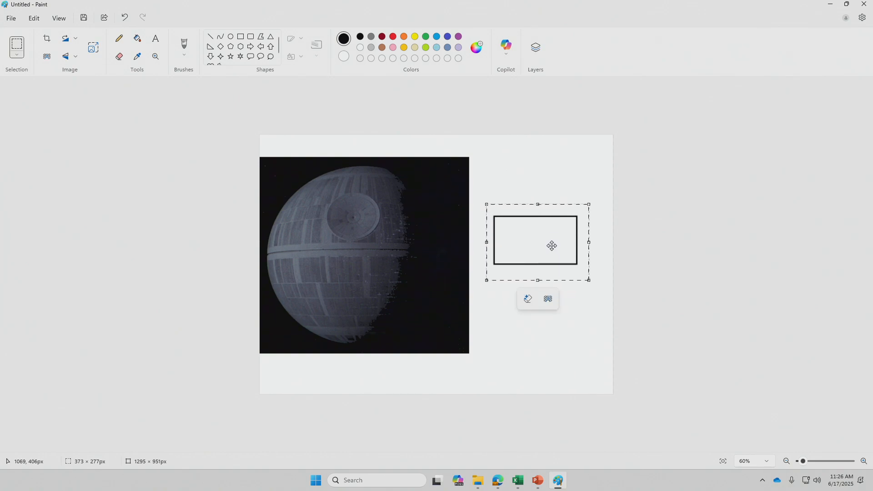
right_click(552, 246)
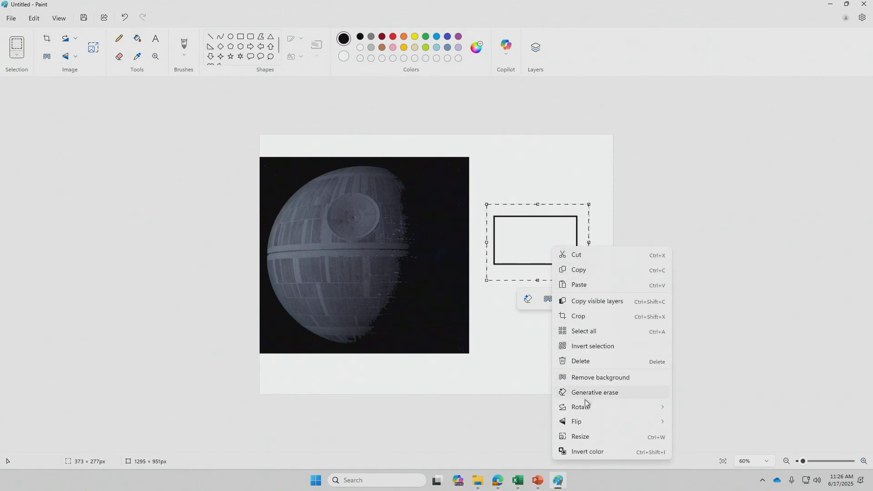
click(606, 361)
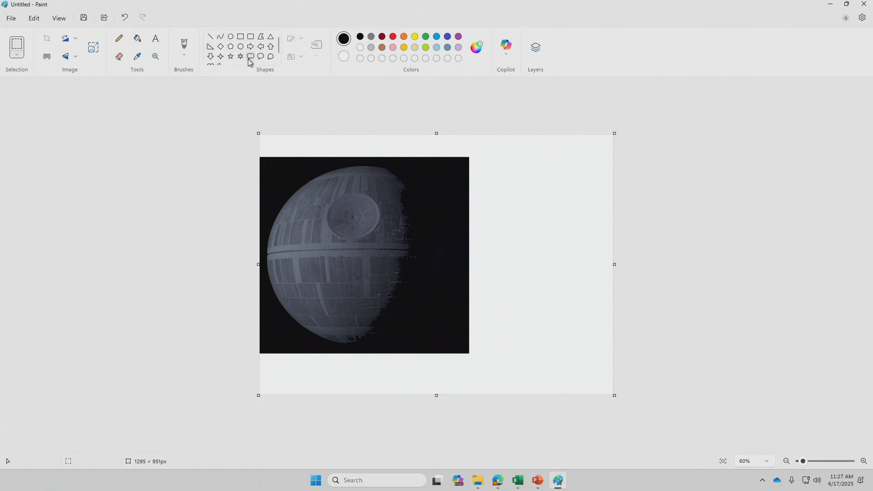
Draw a short black diagonal line in the white area beside the image, keeping the 5px thickness.
click(211, 39)
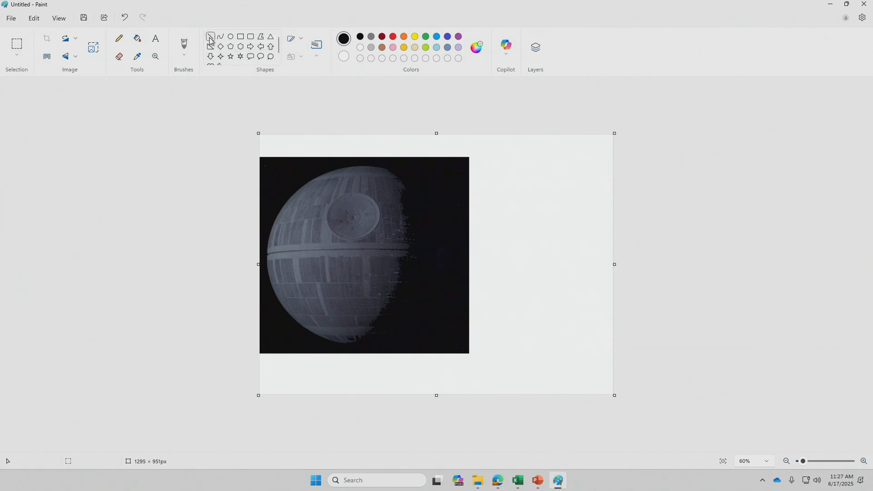
click(317, 48)
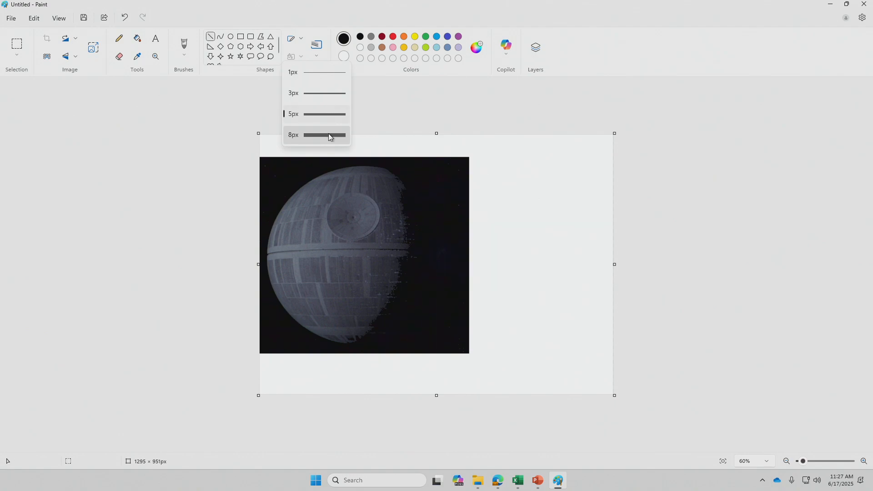
click(394, 99)
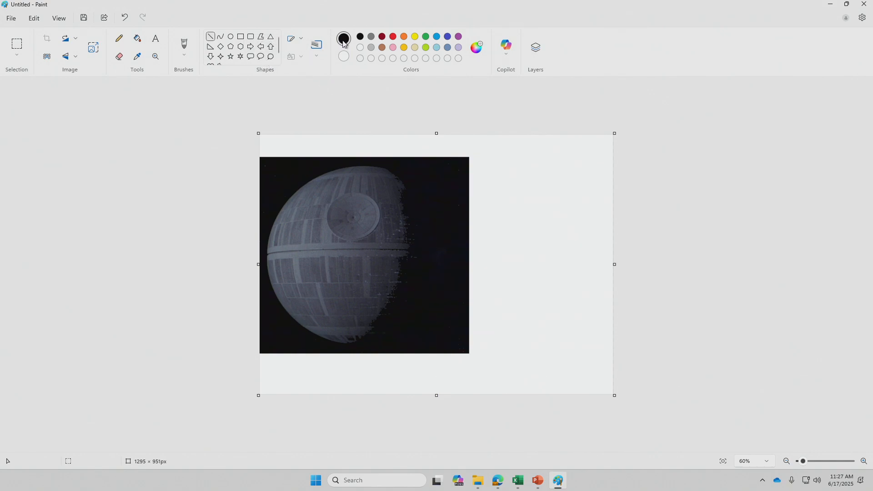
click(510, 206)
drag(510, 206, 546, 178)
Select the area around the black diagonal line and delete it.
click(16, 50)
click(15, 47)
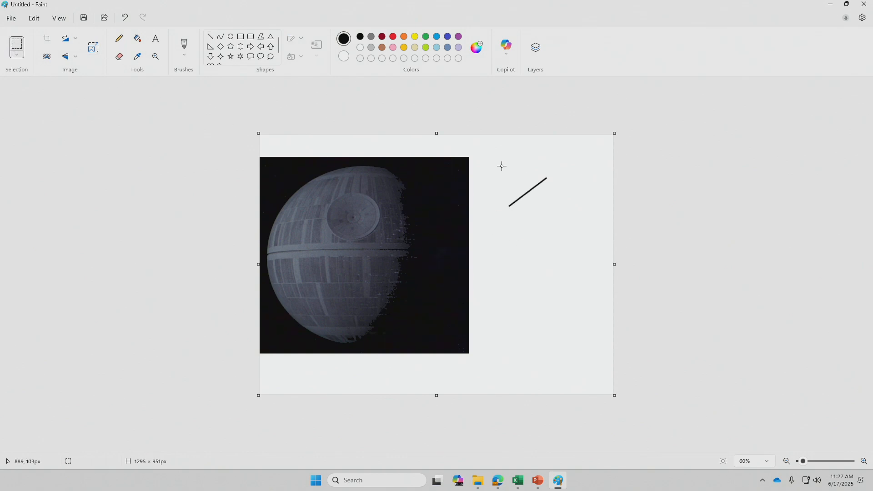
mouse_move(501, 167)
mouse_down()
mouse_move(550, 220)
mouse_move(583, 226)
mouse_up()
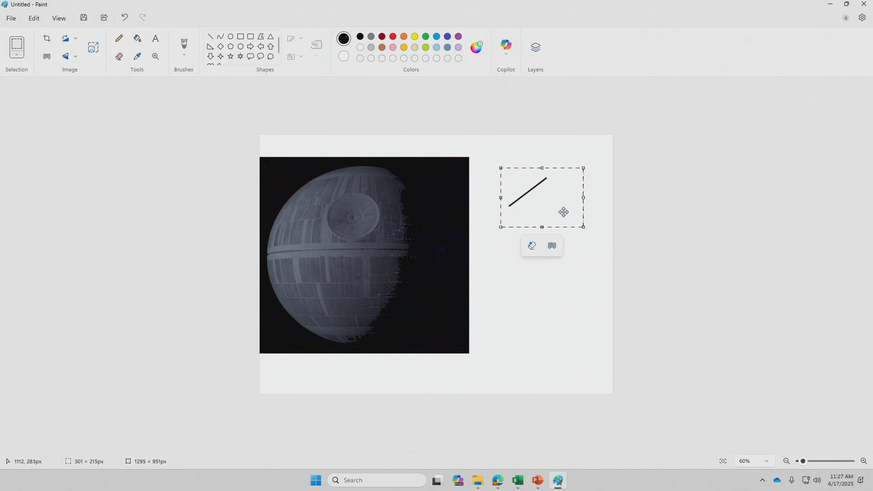
right_click(563, 211)
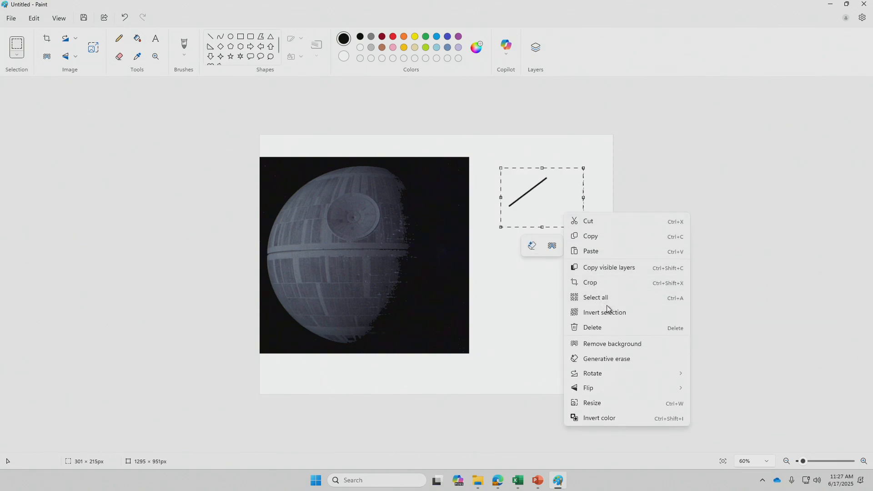
click(614, 325)
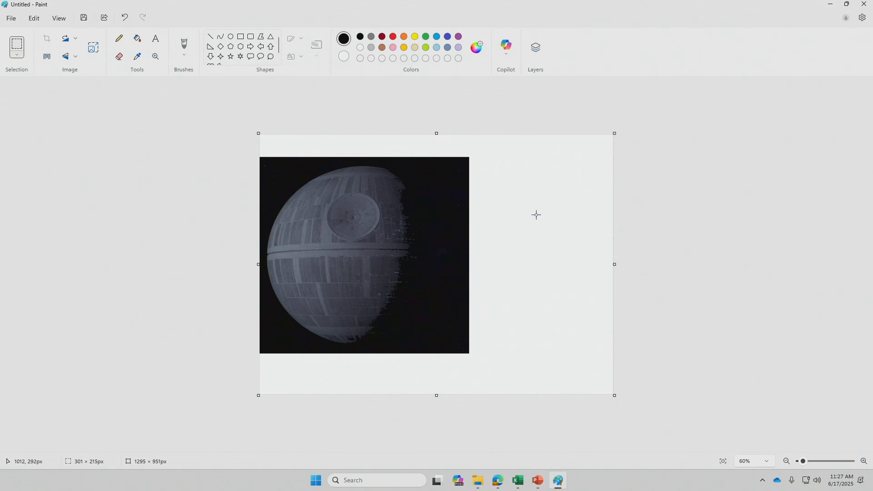
Draw a red, nearly horizontal line from above the Death Star's dish out to the white area beside the image.
click(211, 38)
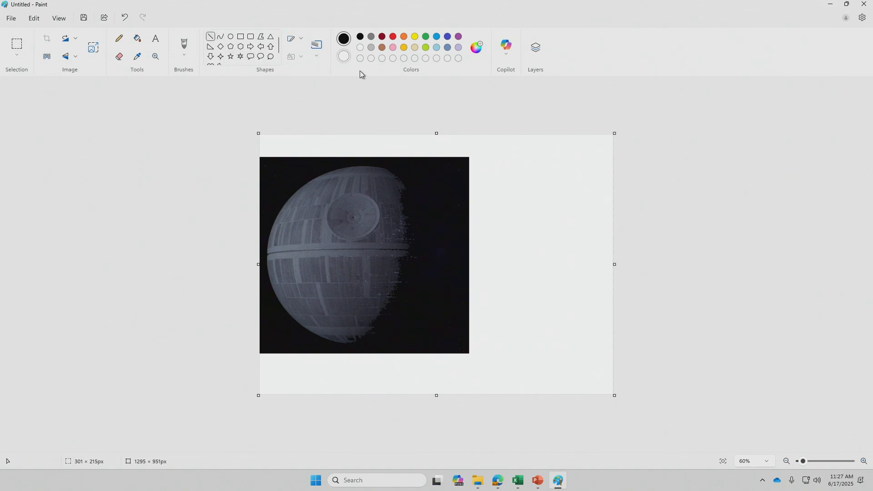
click(393, 38)
drag(355, 188, 505, 186)
click(509, 217)
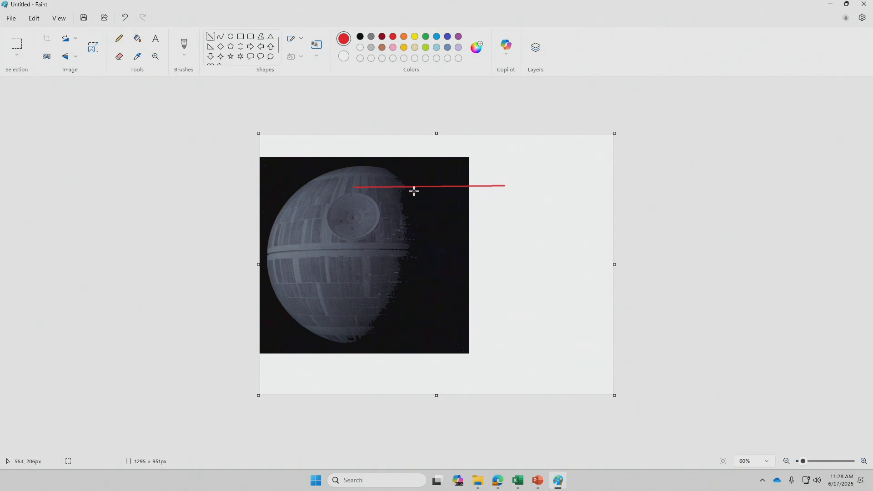
Add a text box about 301 × 104 px just beyond the red line's outer end and enter "Death".
click(155, 40)
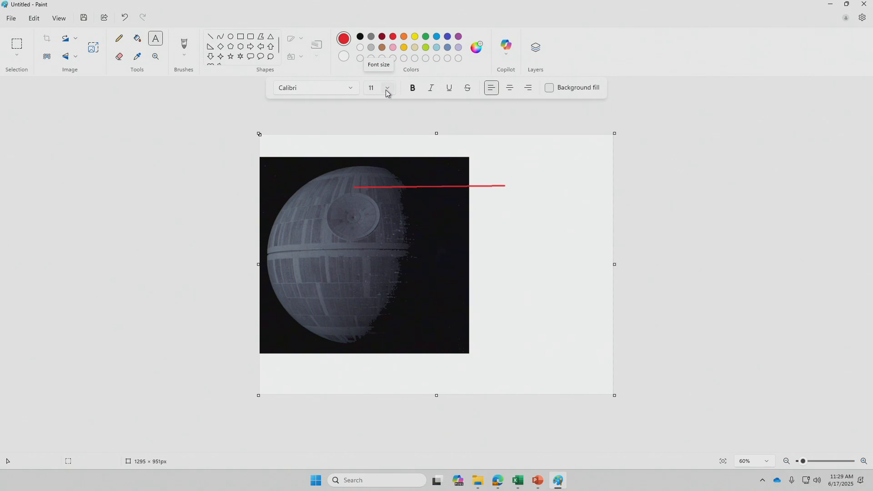
click(524, 180)
drag(524, 180, 607, 208)
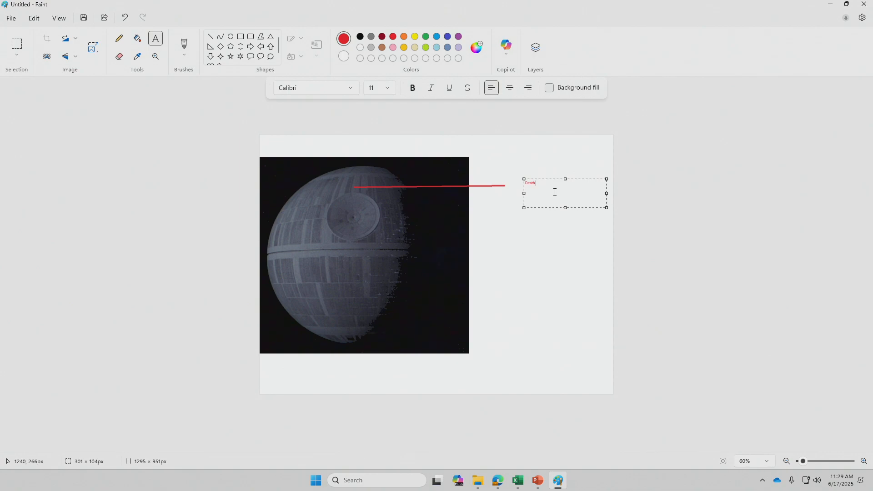
Clear the text from the text box and set its font size to 22.
key(BackSpace)
key(BackSpace)
key(BackSpace)
key(BackSpace)
click(386, 91)
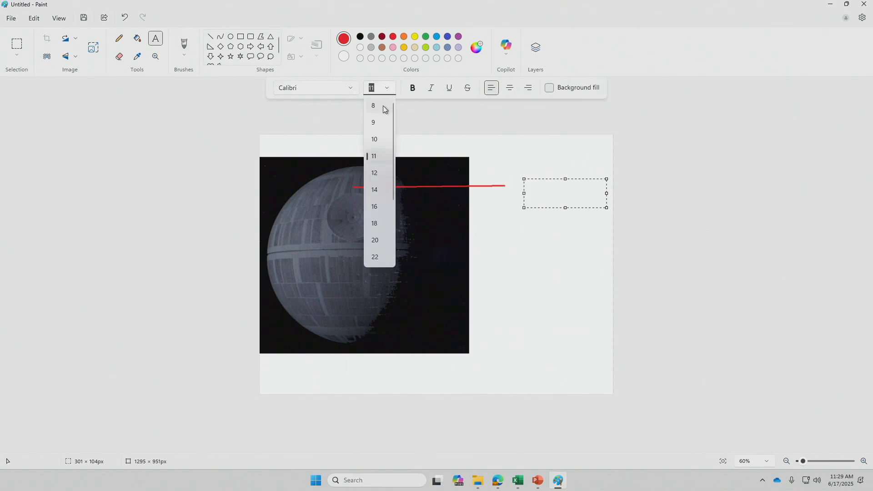
click(377, 257)
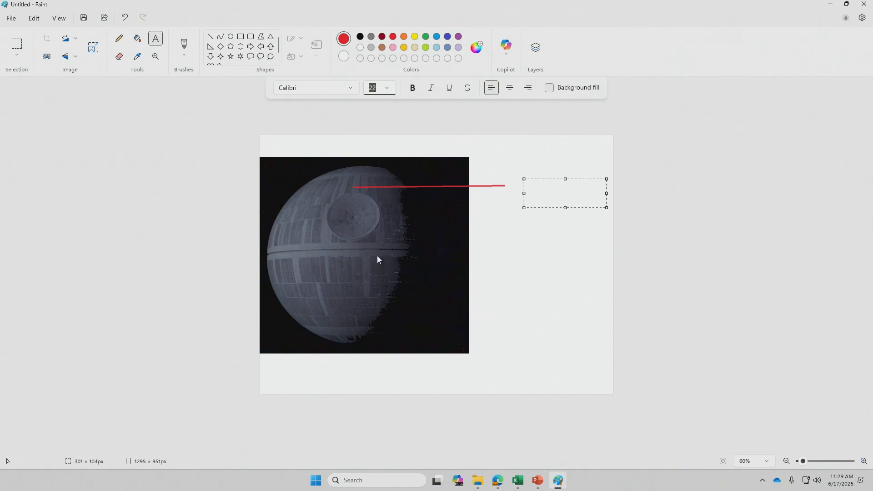
click(544, 190)
text(Frs)
key(BackSpace)
key(BackSpace)
key(BackSpace)
Set the text box's font size to 36 and enter "Death Star" as the label beside the red line.
click(389, 87)
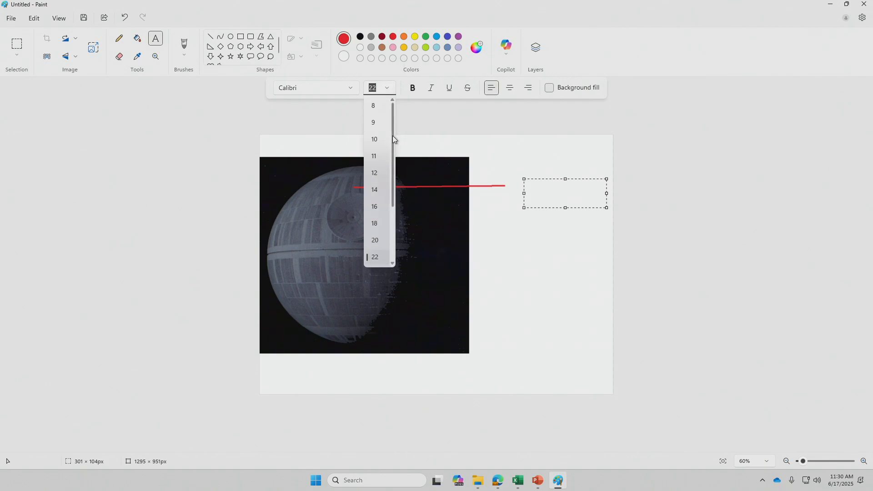
drag(392, 137, 382, 221)
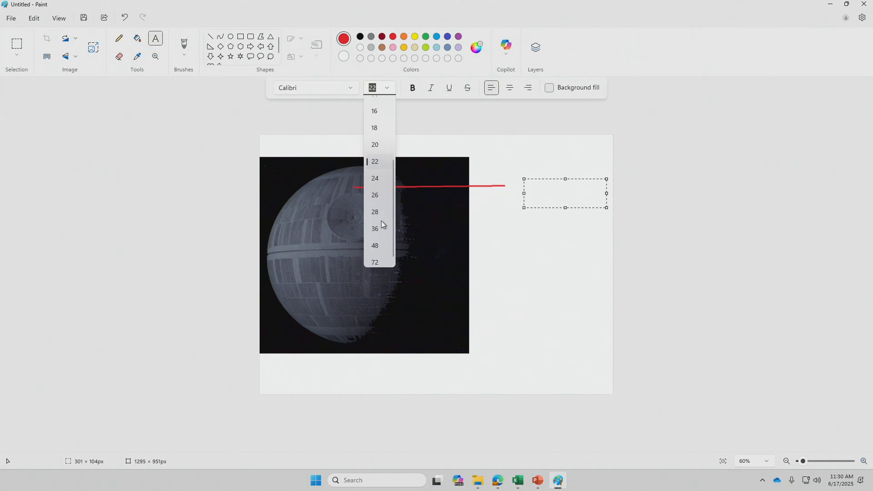
click(375, 229)
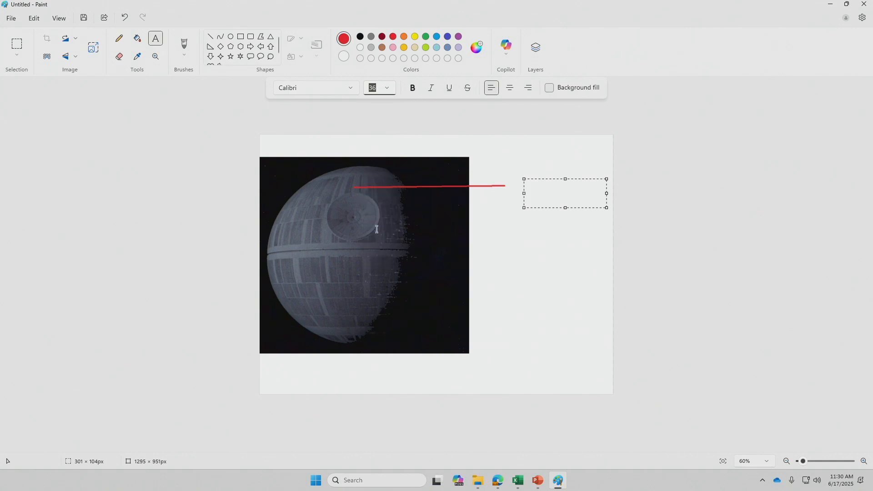
click(537, 186)
text(Death St)
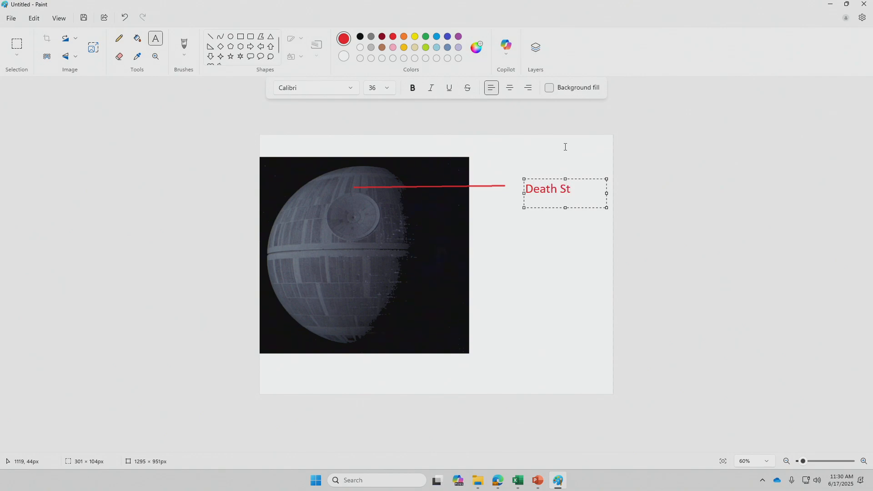
text(ar)
click(553, 236)
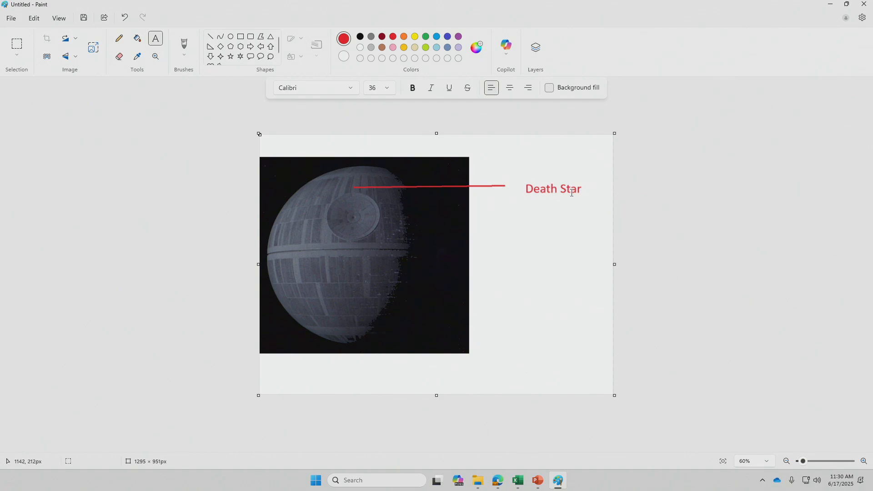
Set the drawing colour to black and copy a rectangular selection of about 1189 × 536 px spanning the Death Star, red line and label.
click(360, 37)
click(17, 47)
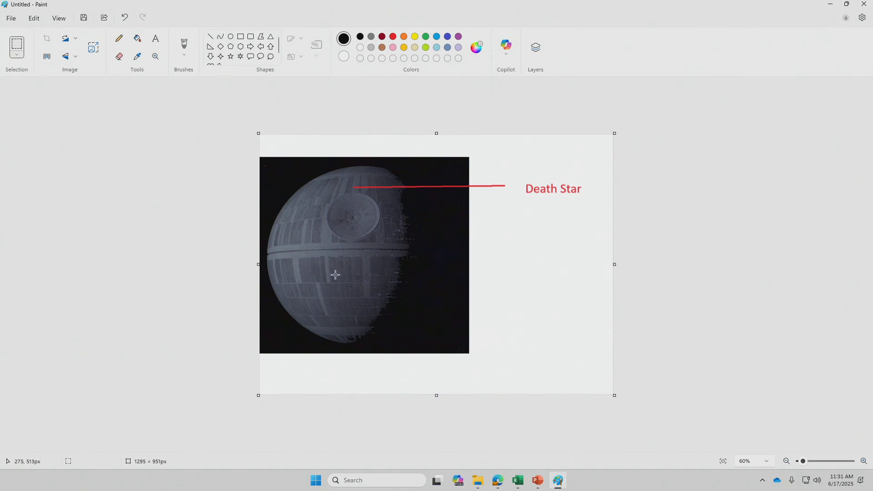
click(266, 146)
drag(266, 147, 589, 293)
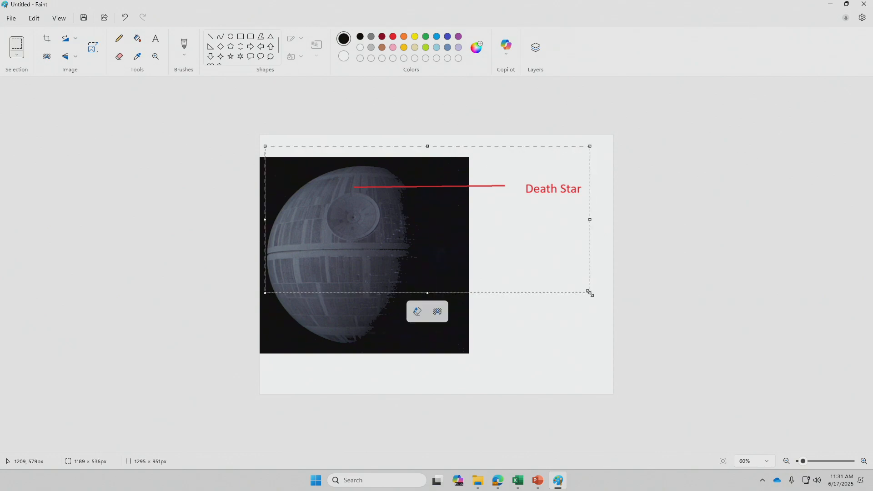
right_click(503, 241)
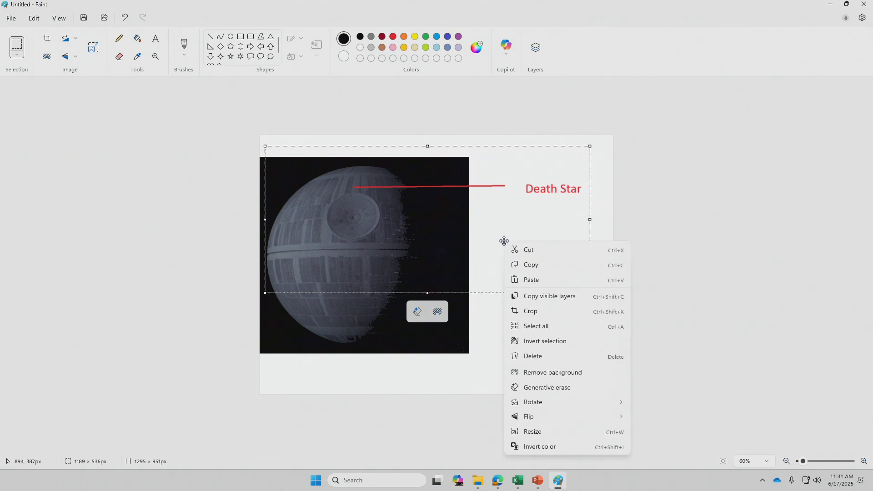
click(539, 269)
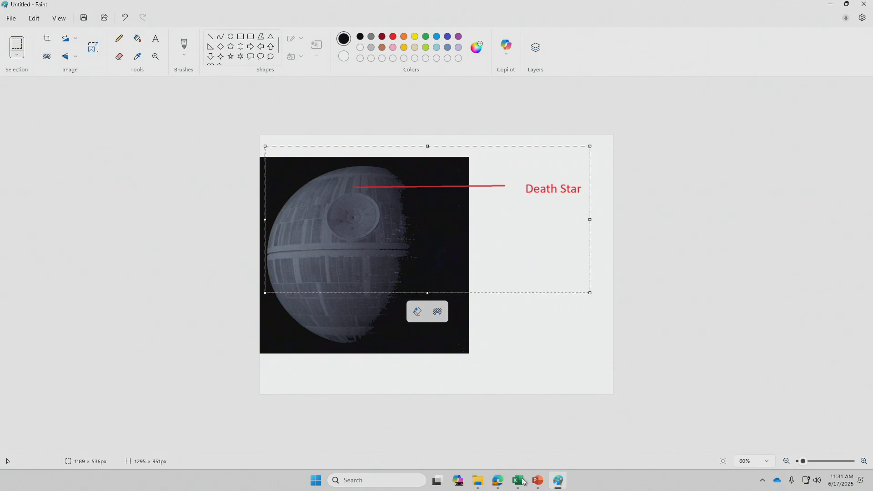
Switch to the open Excel worksheet and paste the copied image at cell E12.
mouse_move(519, 483)
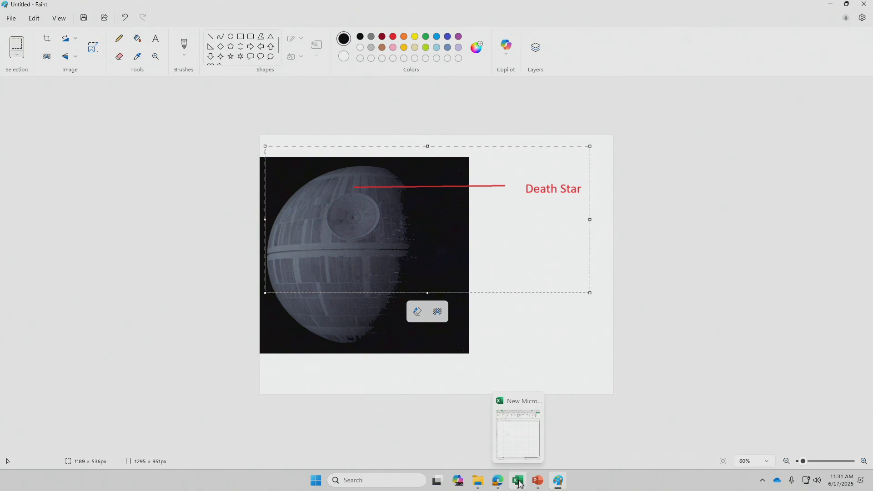
click(519, 483)
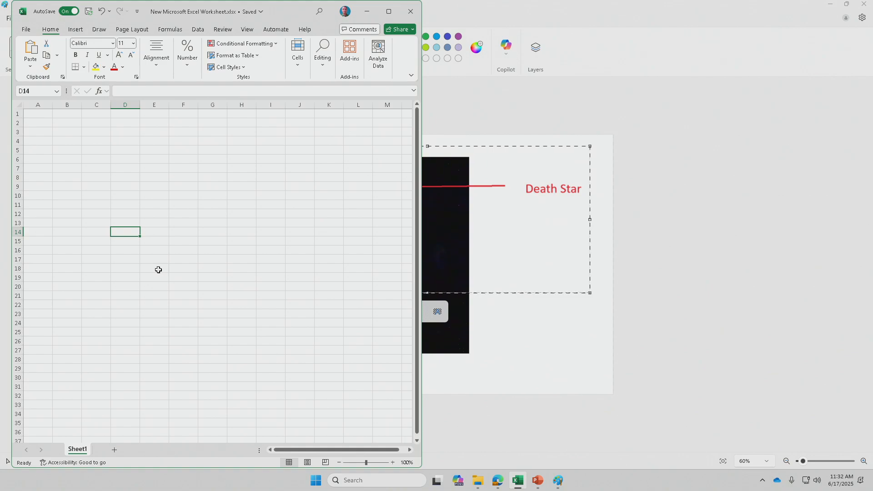
click(142, 217)
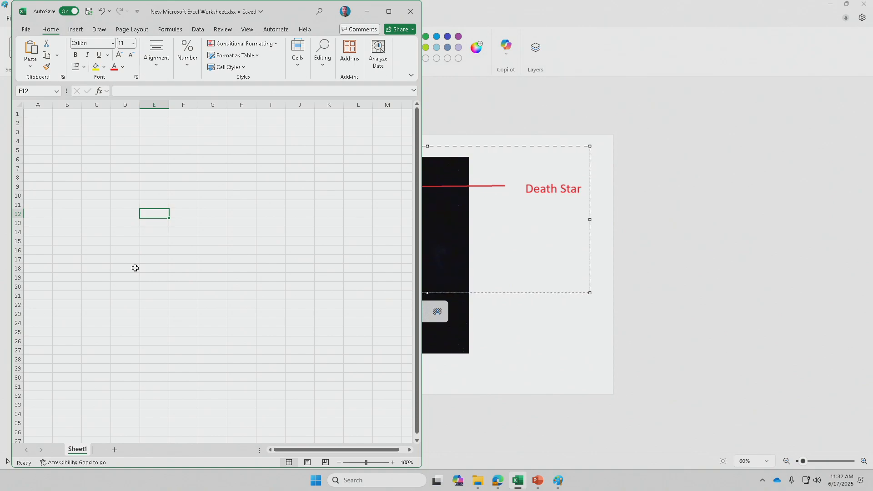
key(ctrl+v)
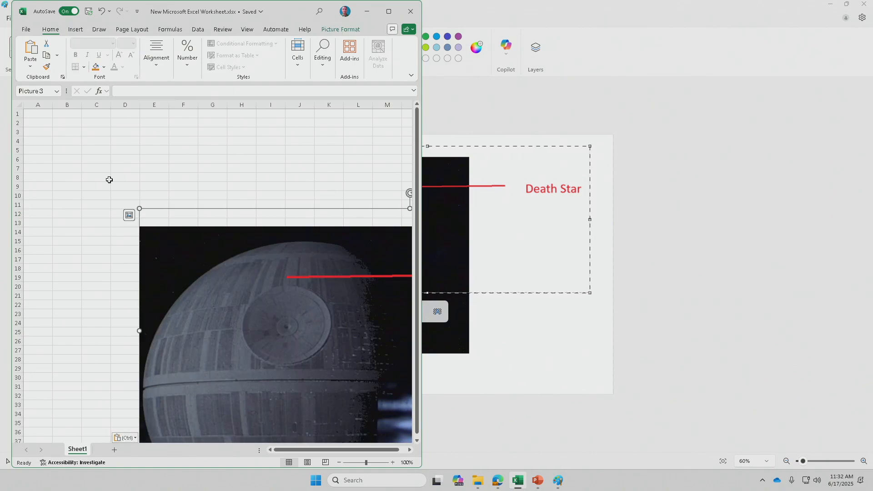
Scale down the pasted picture and place it near the sheet's upper-left corner so the Death Star, line and label fit the visible columns.
drag(194, 219, 108, 129)
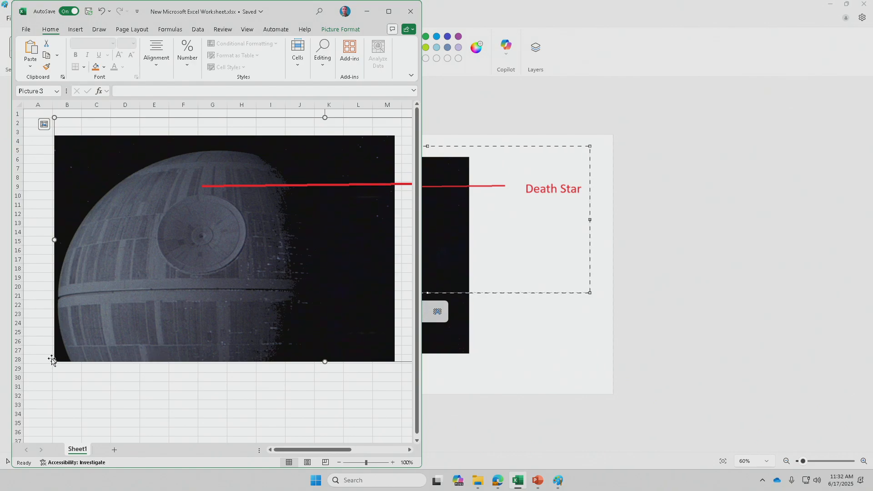
drag(54, 361, 254, 246)
drag(333, 229, 117, 228)
click(159, 349)
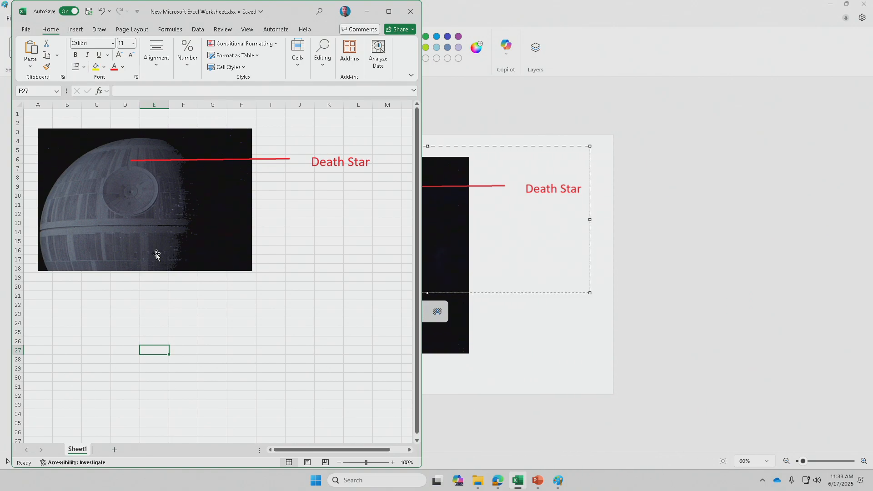
click(195, 300)
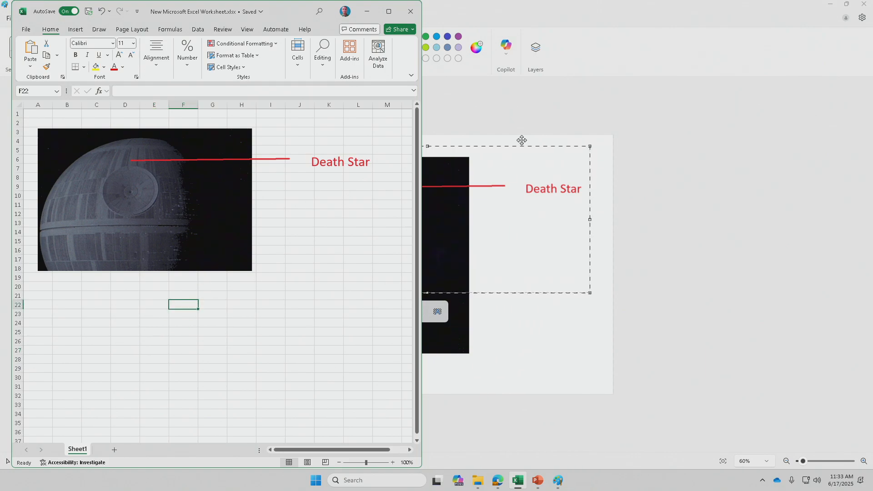
Minimize the Paint window and select cells C20:F20 below the picture in the Excel worksheet.
click(834, 7)
click(833, 5)
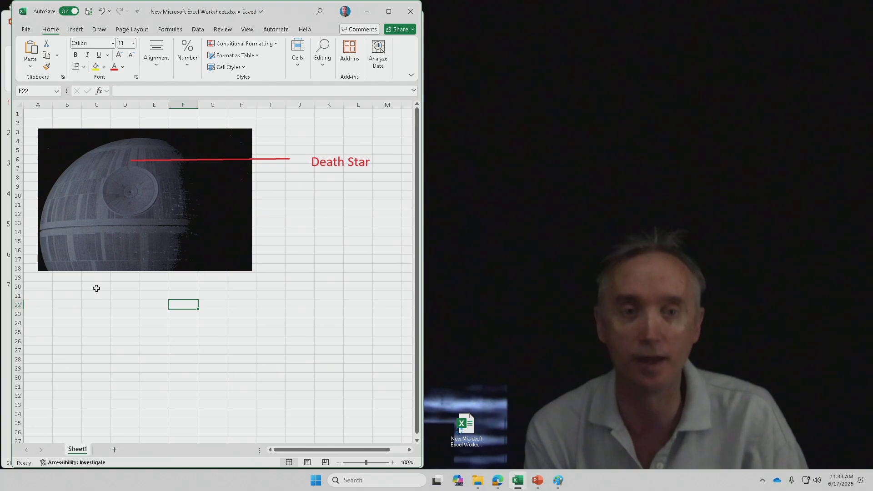
drag(96, 288, 177, 289)
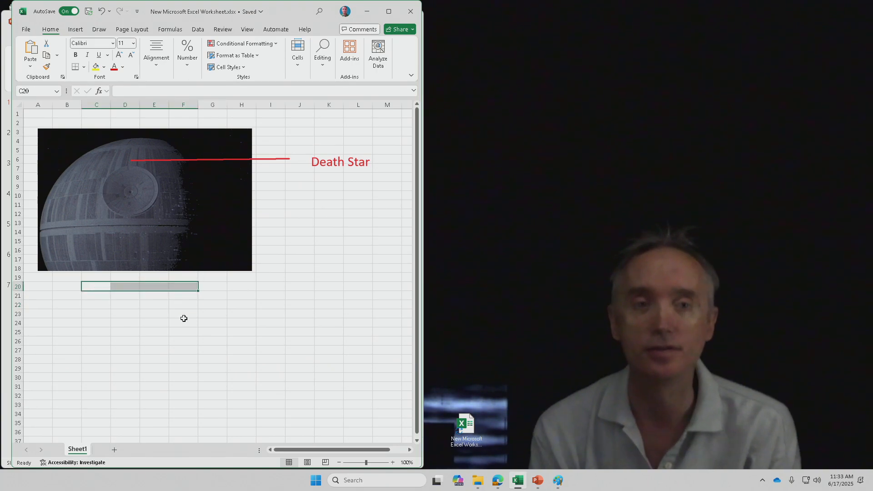